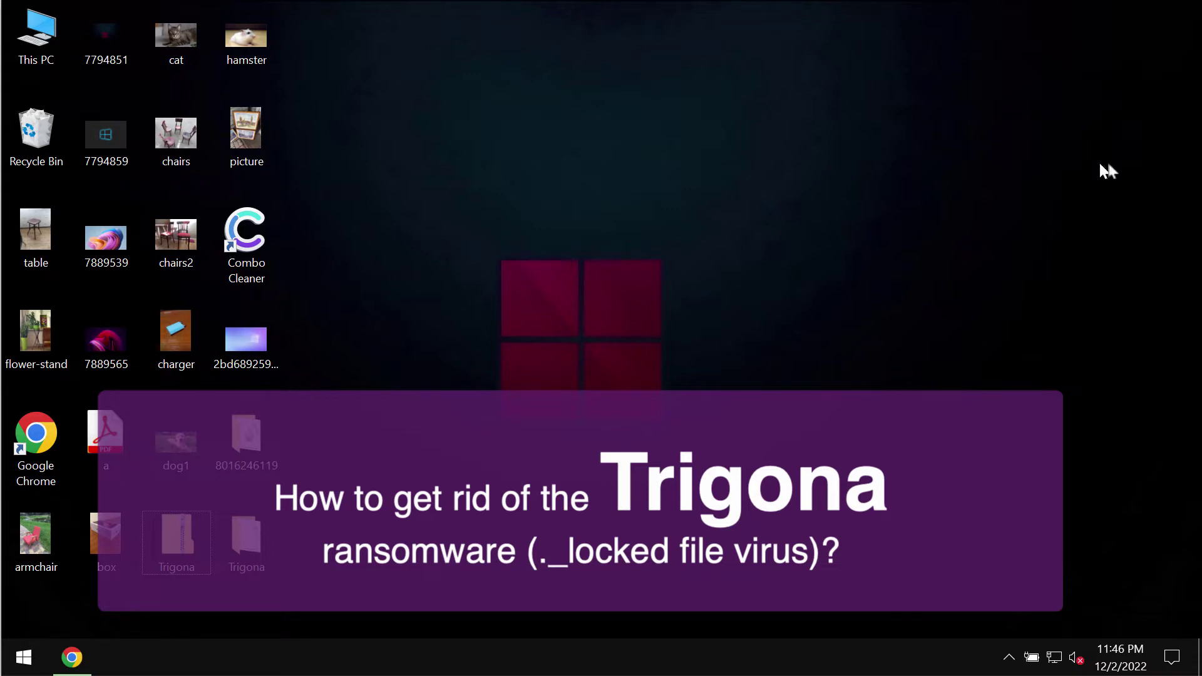
View and close the chairs picture, the cat picture and the 7889539 image.
click(181, 141)
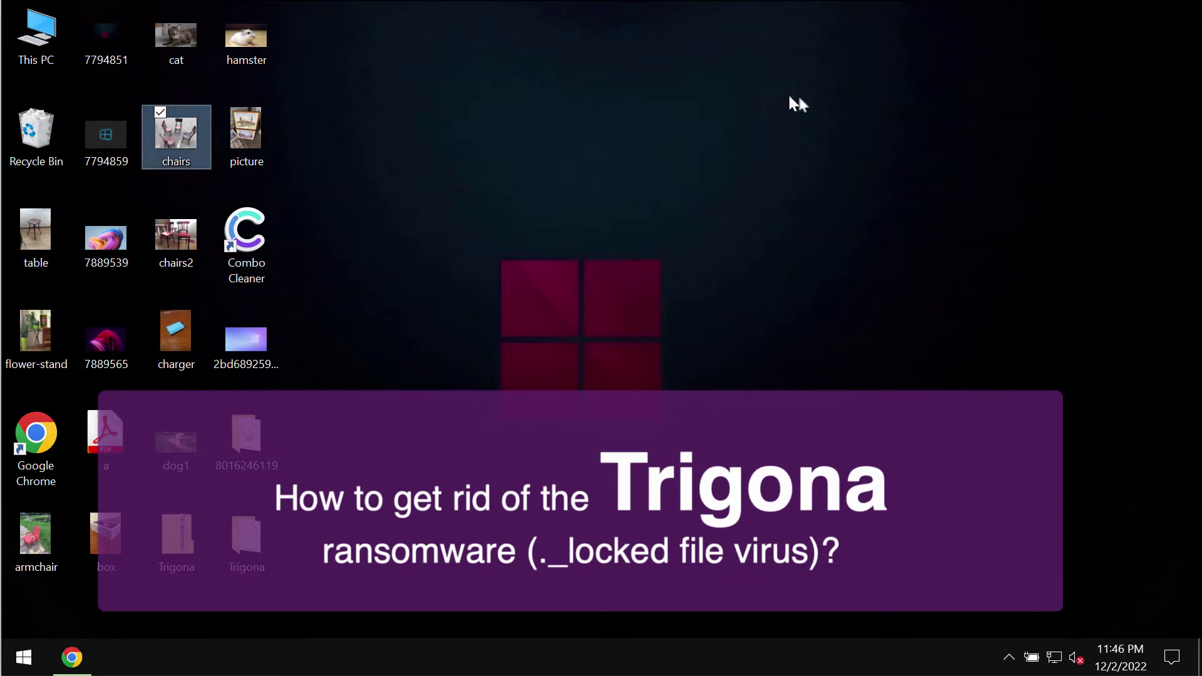
double_click(181, 139)
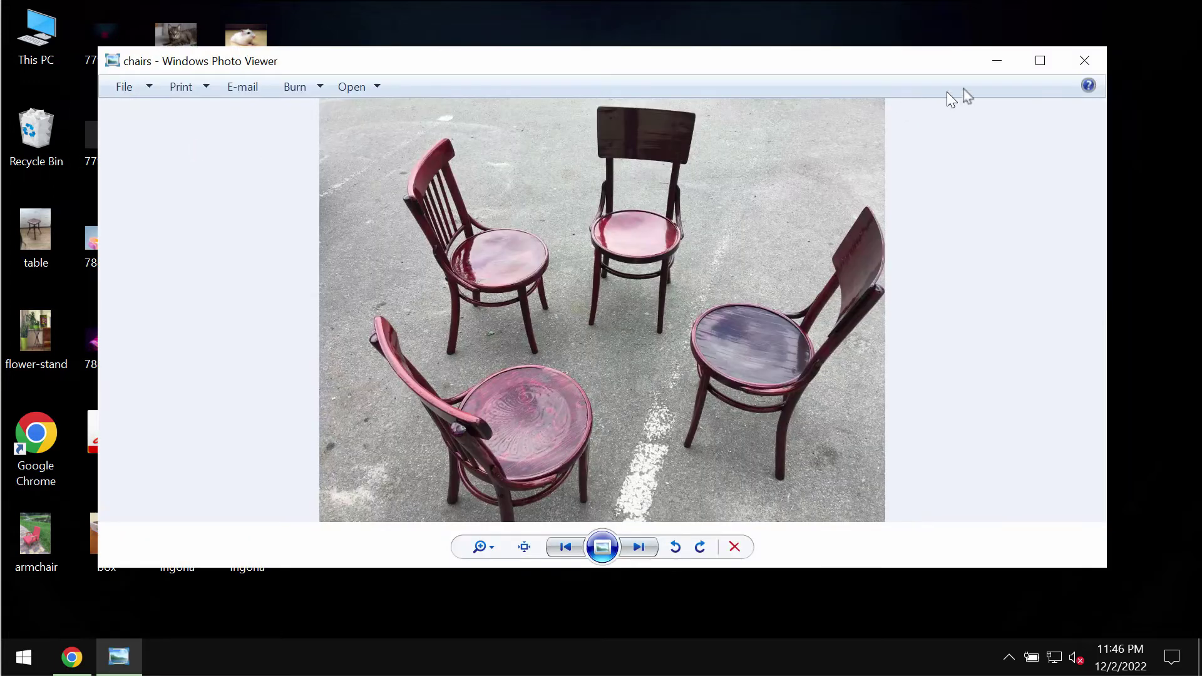
click(1085, 60)
double_click(169, 41)
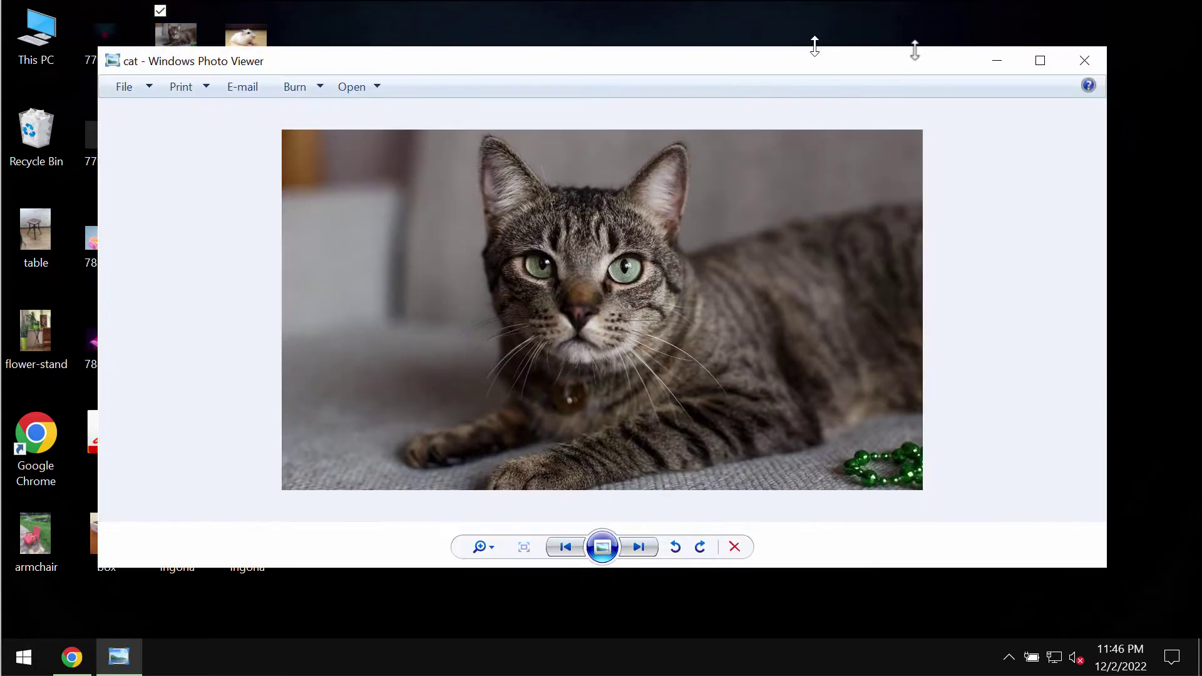
click(1099, 67)
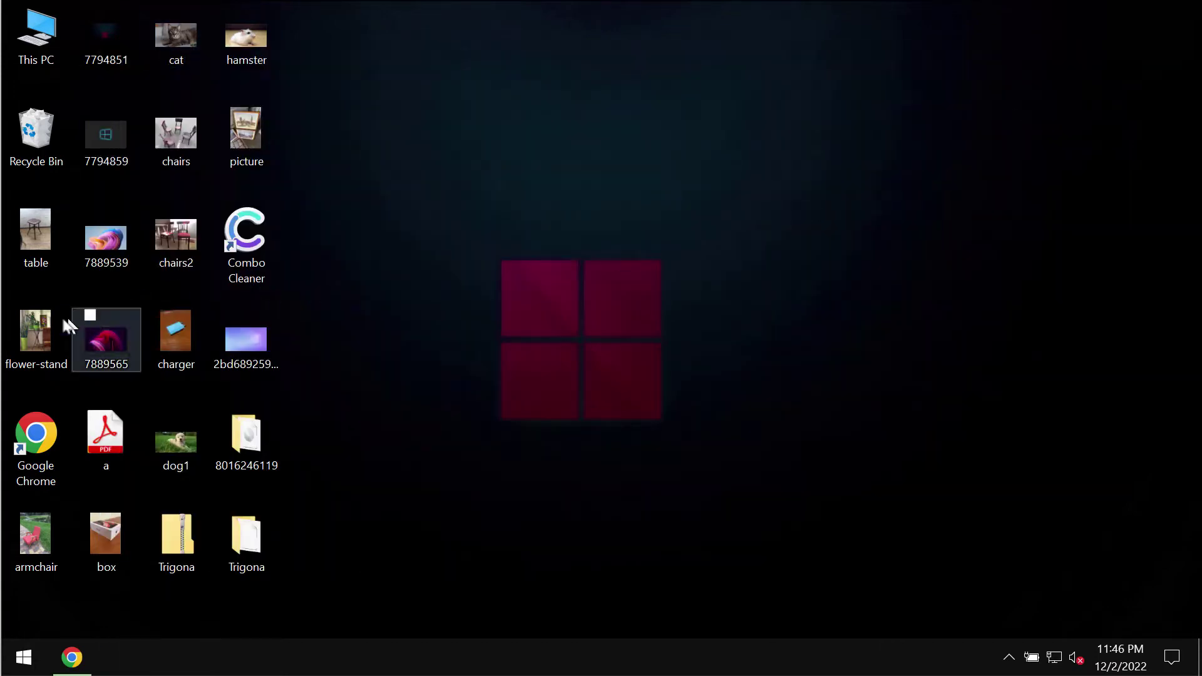
click(107, 259)
double_click(108, 259)
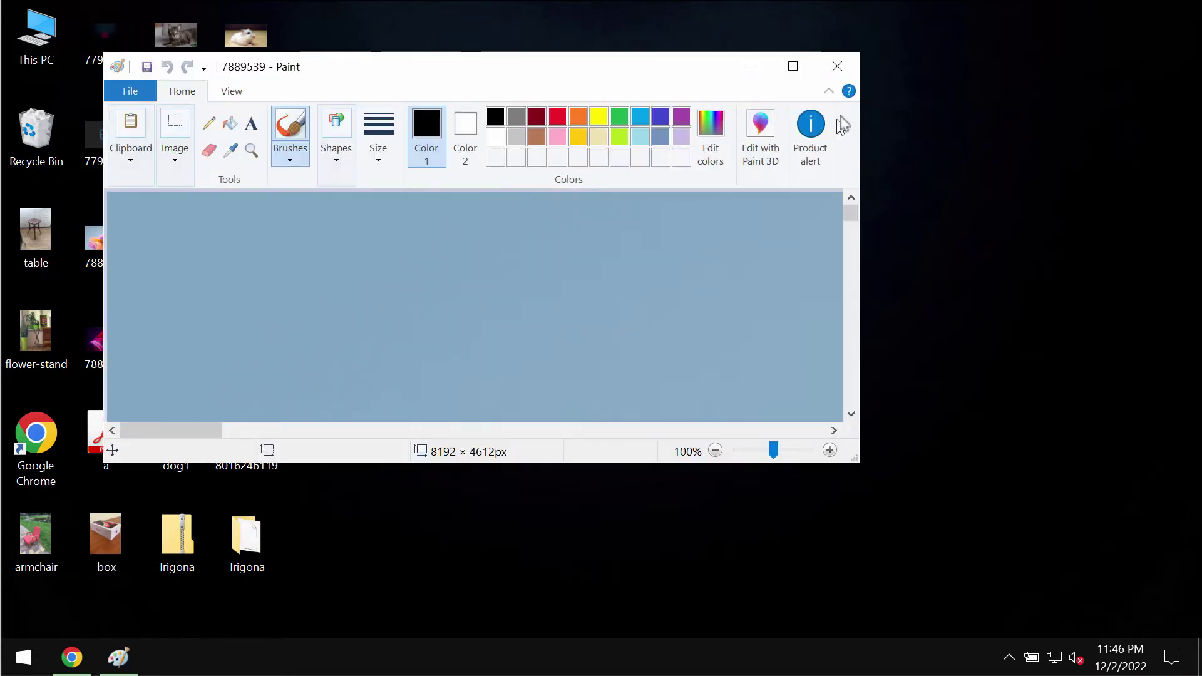
click(837, 65)
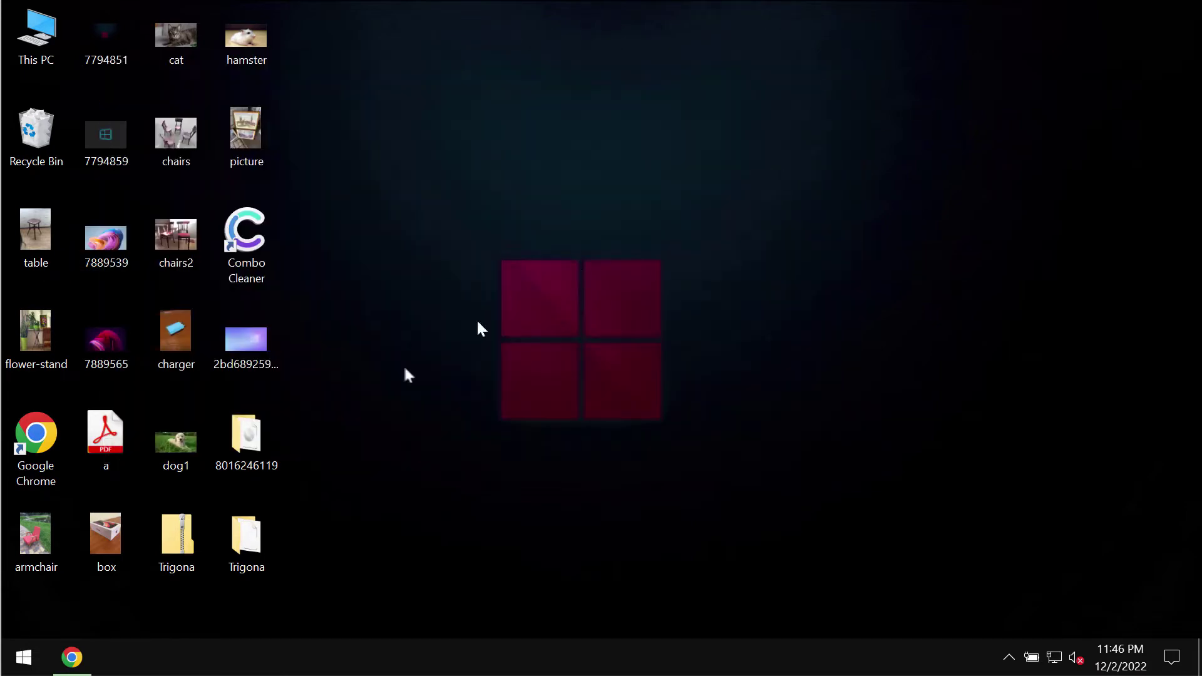
Run the Trigona application from the Trigona folder twice, closing the folder each time.
double_click(263, 526)
double_click(779, 195)
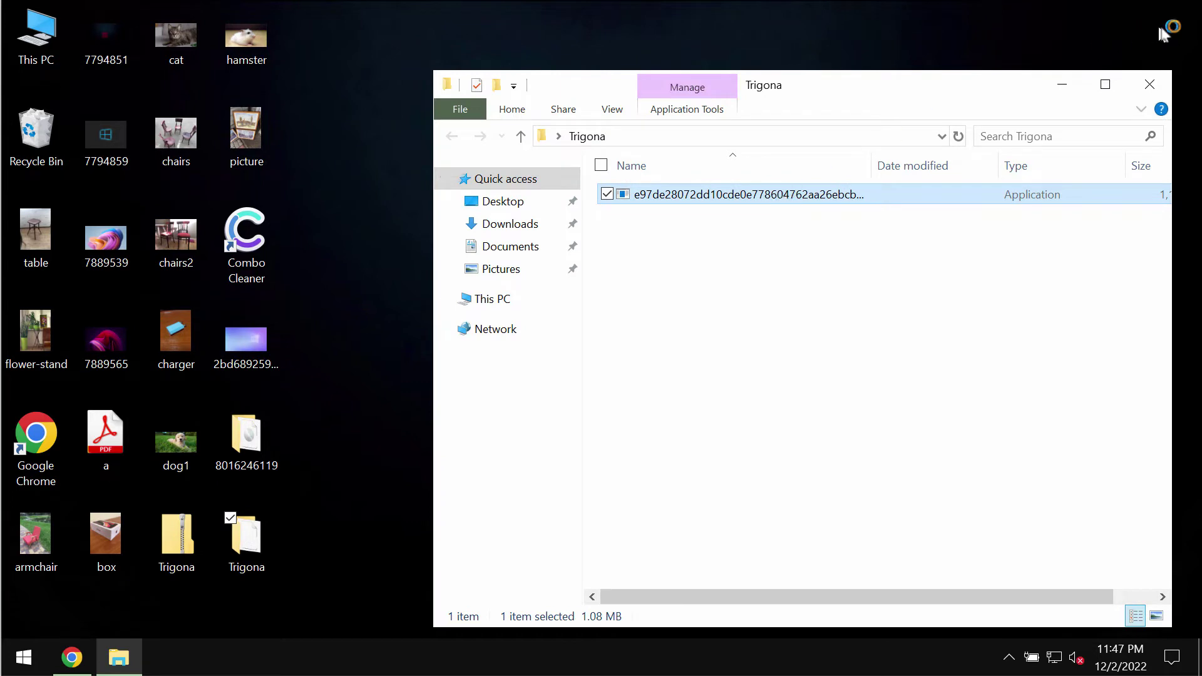
click(1150, 84)
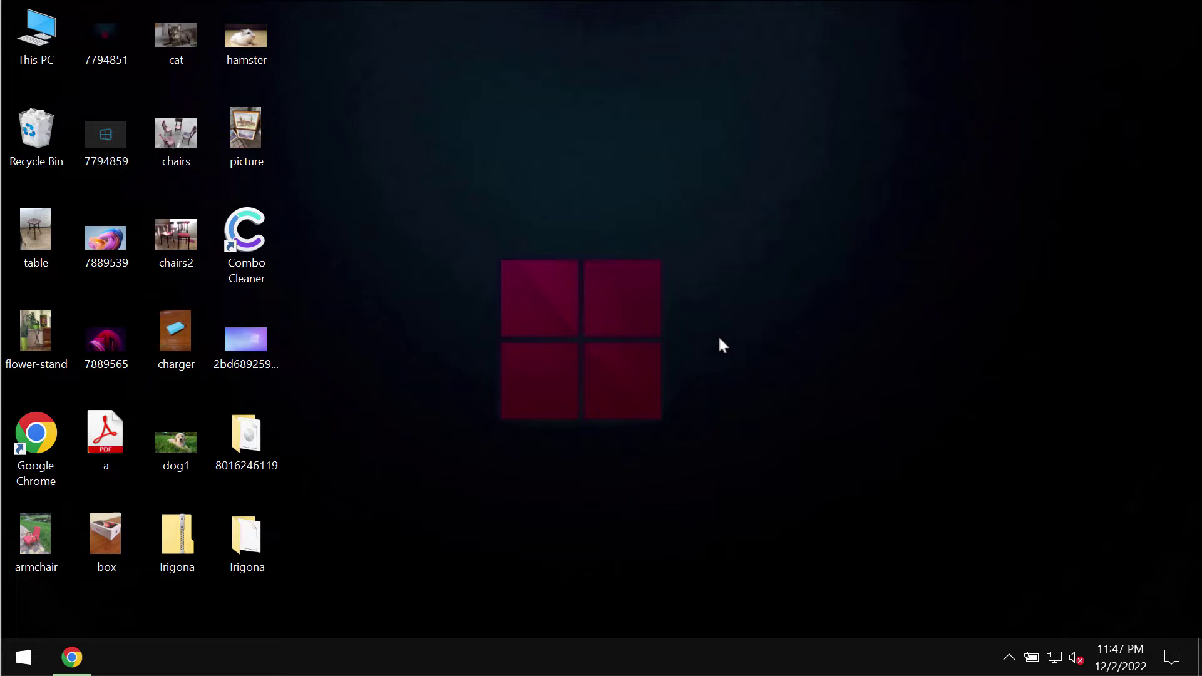
double_click(268, 523)
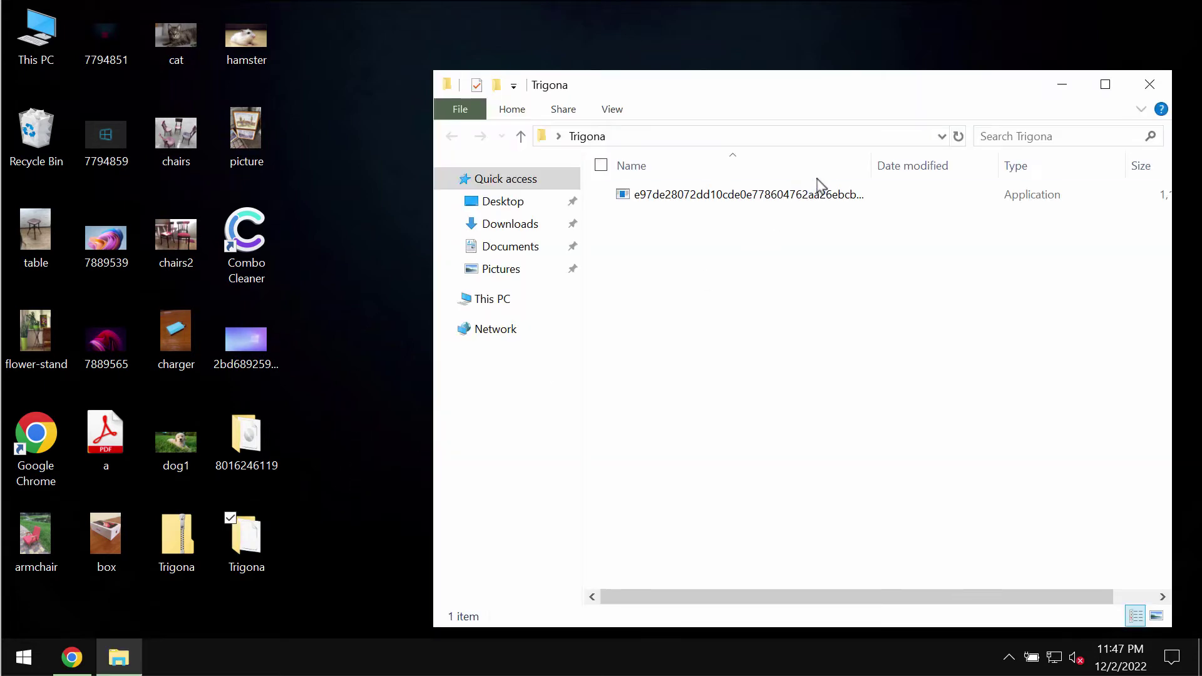
double_click(816, 194)
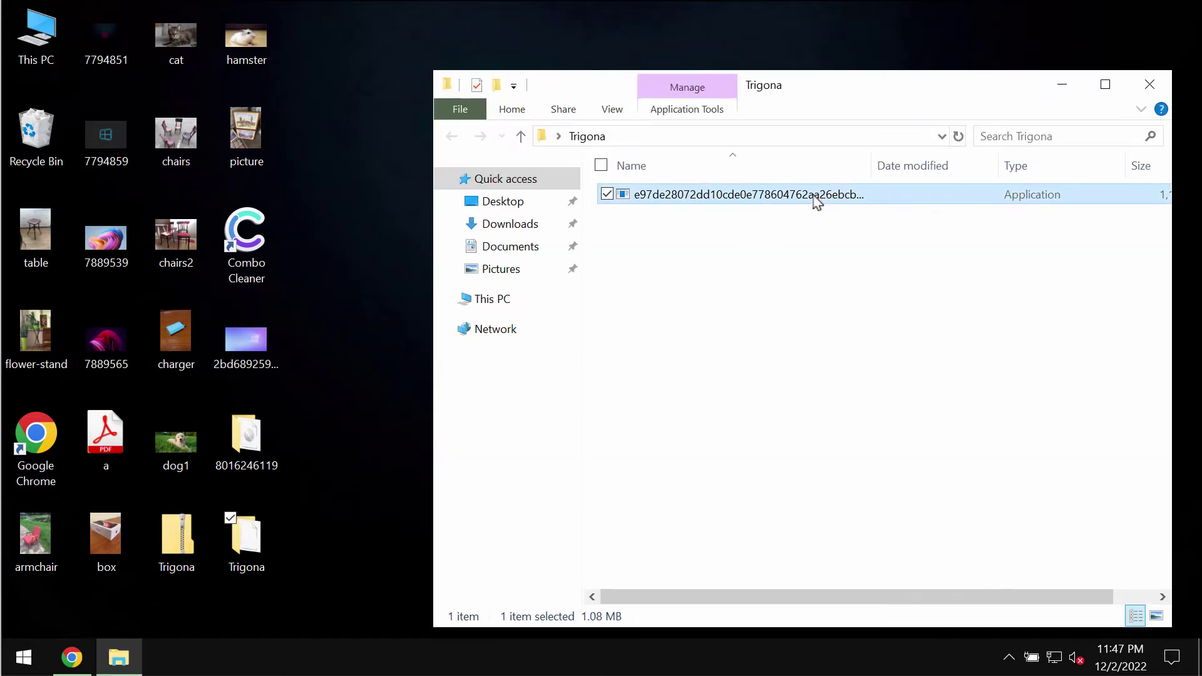
click(1150, 84)
click(866, 220)
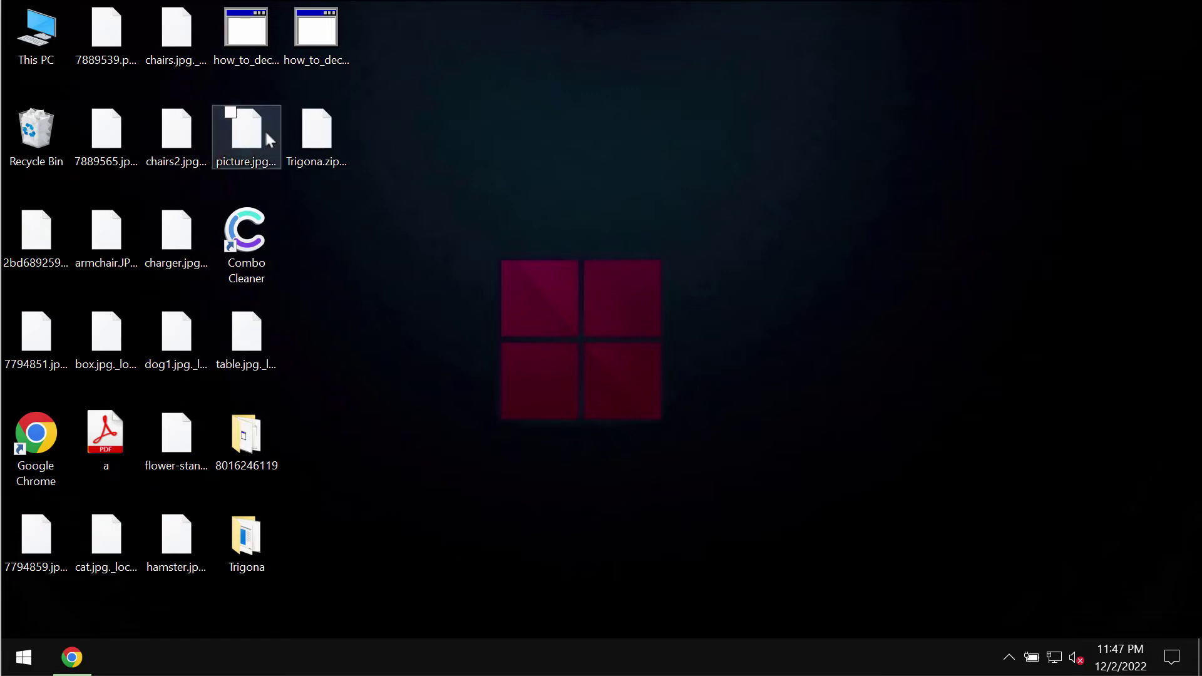
Attempt to open picture.jpg._locked and dismiss the can't-open-file notice.
click(252, 135)
double_click(252, 135)
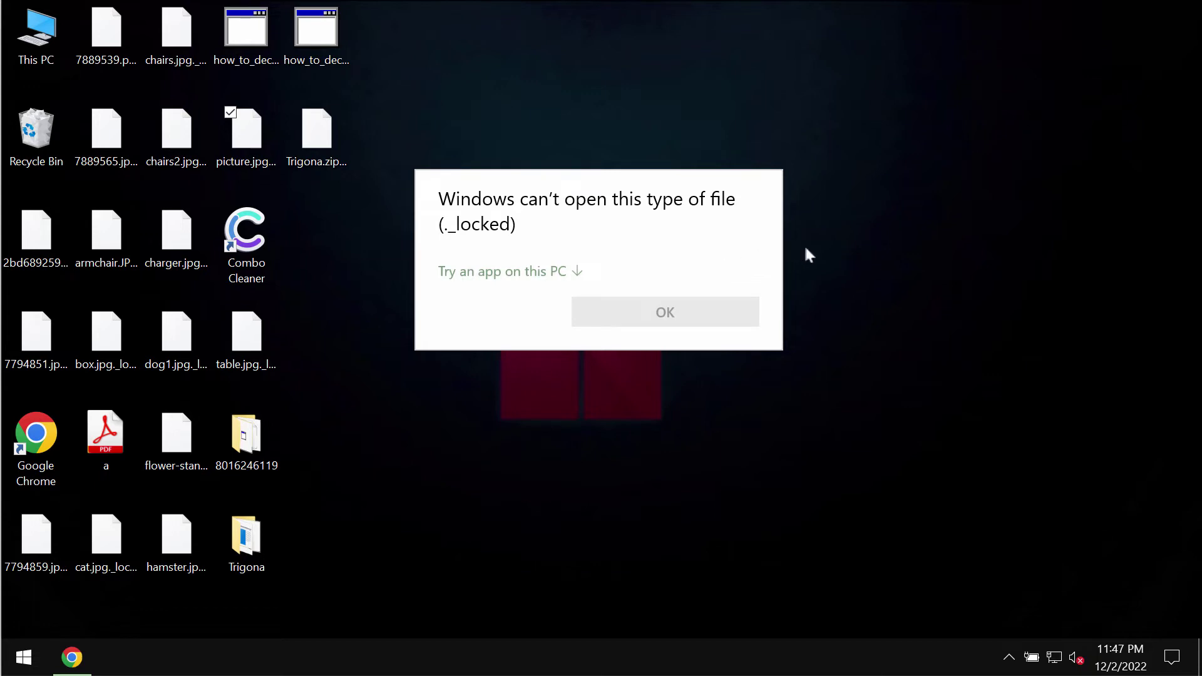
key(Escape)
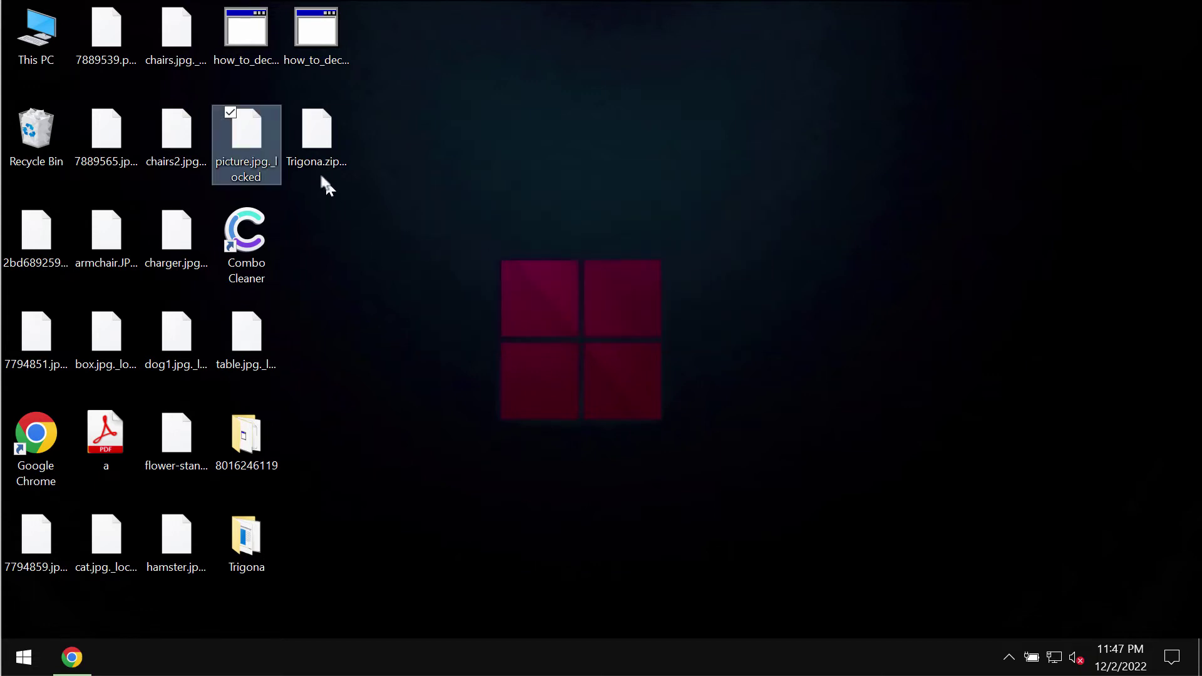
click(313, 194)
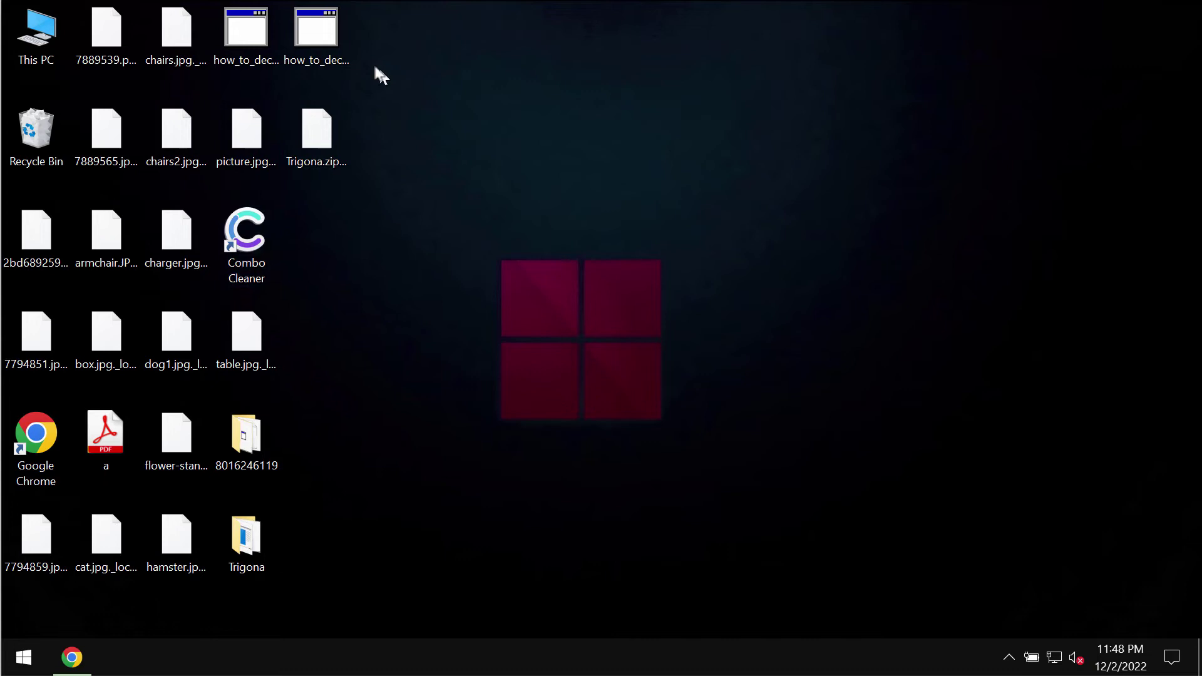
Open the how_to_decrypt ransom note and drag its window toward the desktop centre.
click(316, 34)
double_click(316, 34)
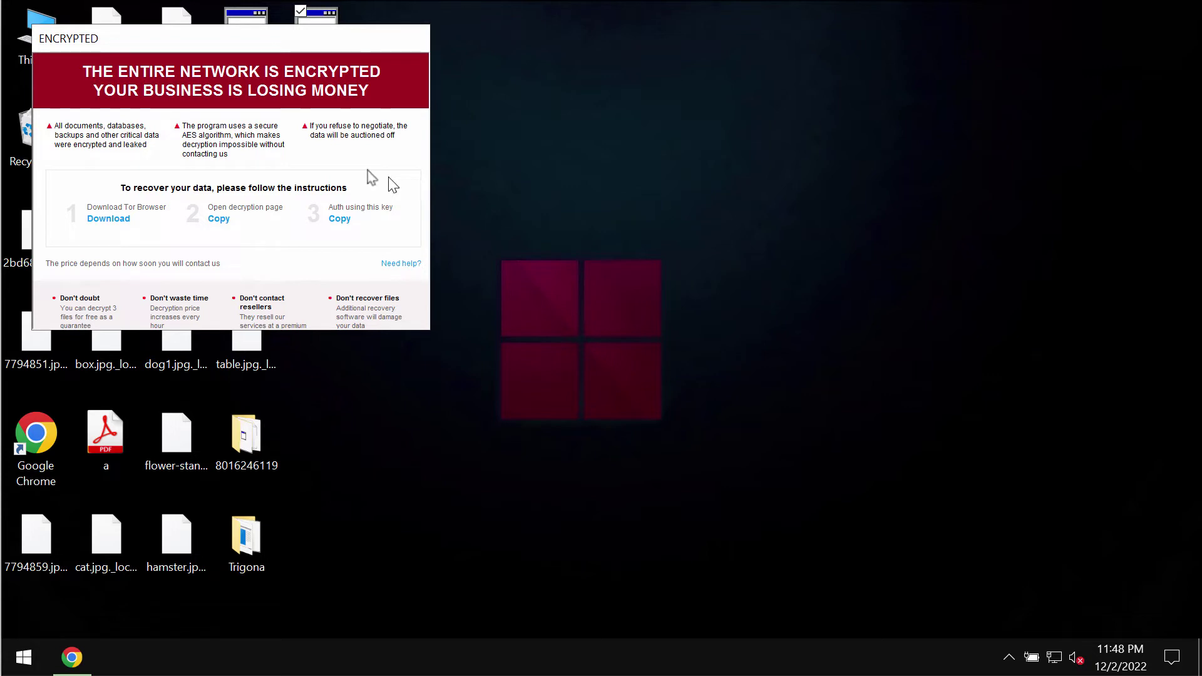
drag(244, 39, 483, 172)
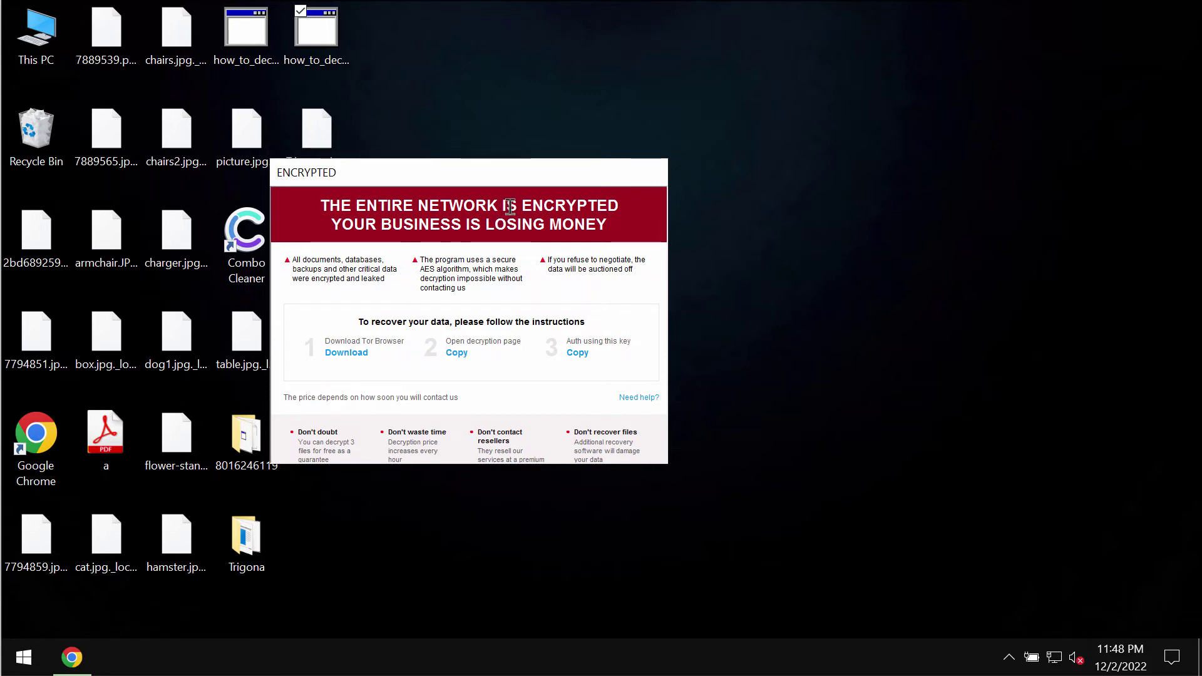
drag(510, 180, 543, 176)
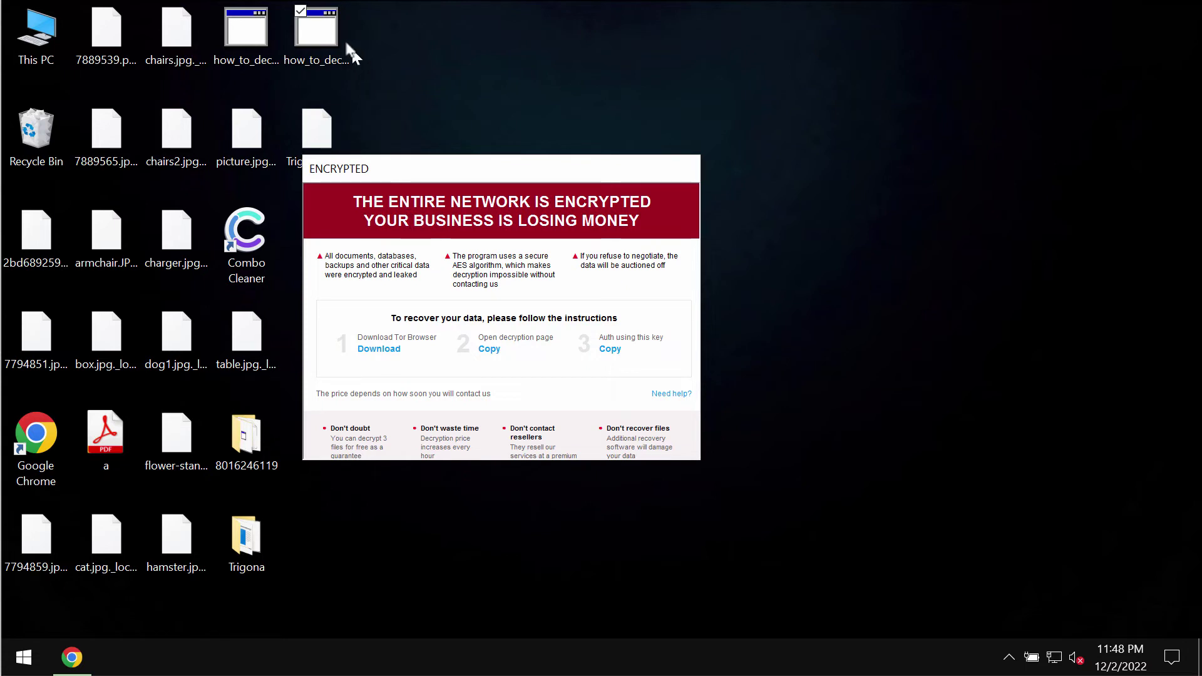
click(311, 24)
drag(351, 166, 480, 182)
click(321, 134)
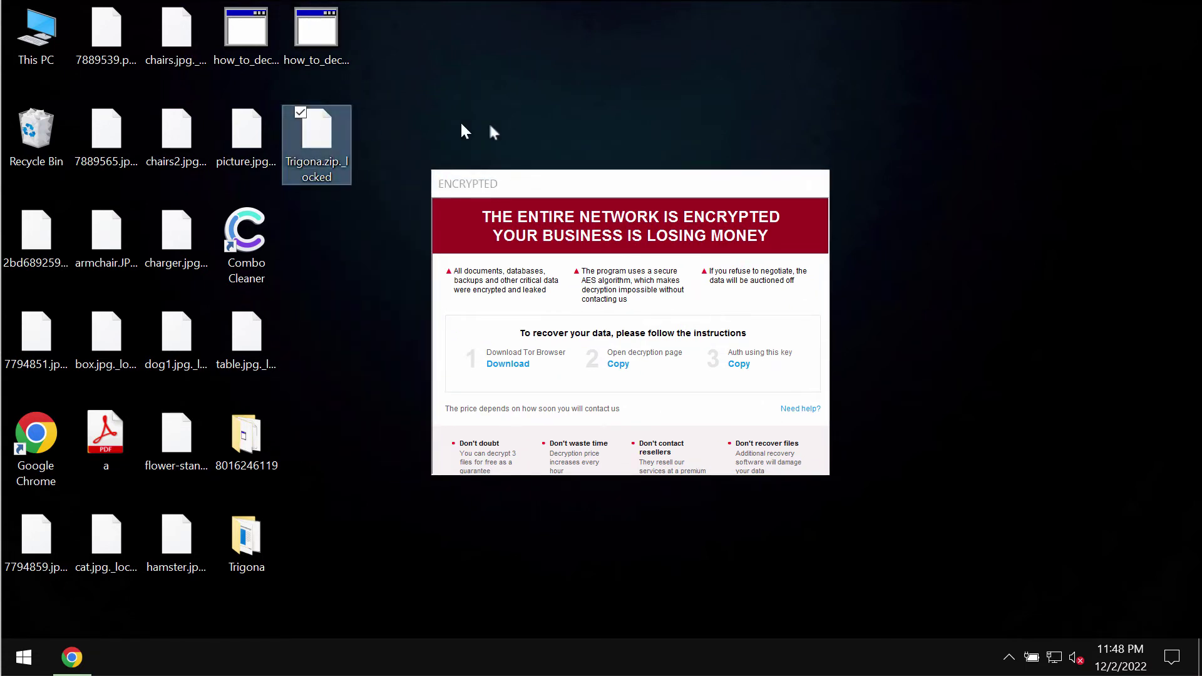
click(520, 124)
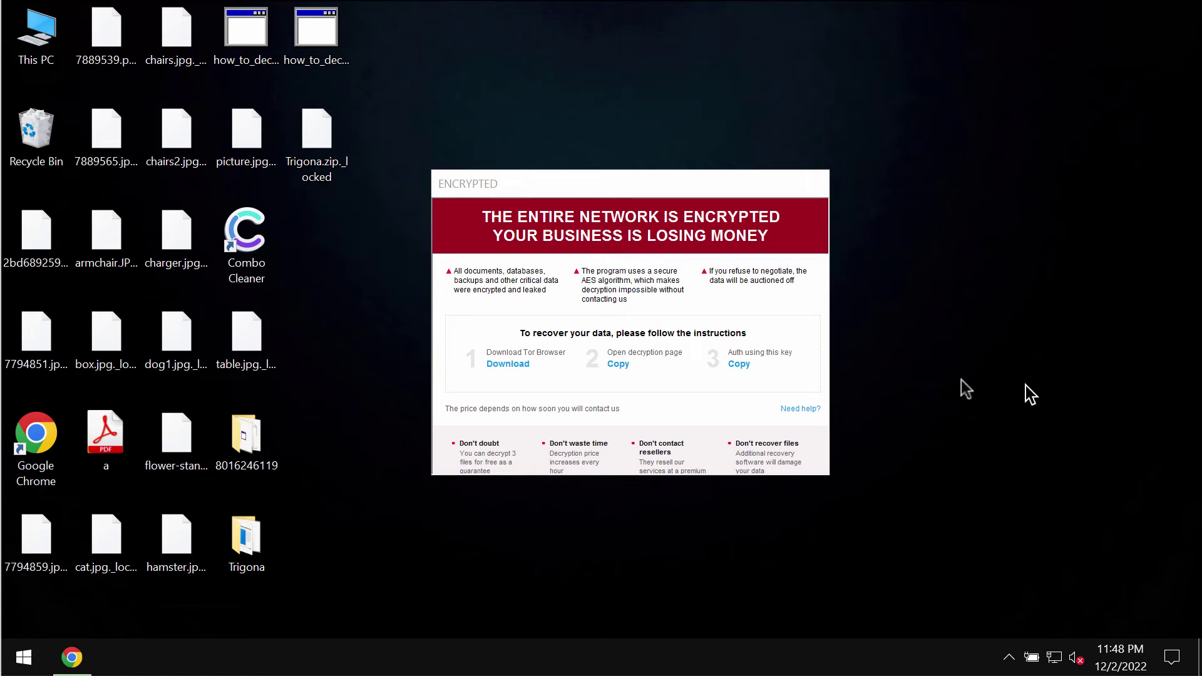
Glance at combocleaner.com in Chrome, minimize it, and open Combo Cleaner from the tray.
click(71, 656)
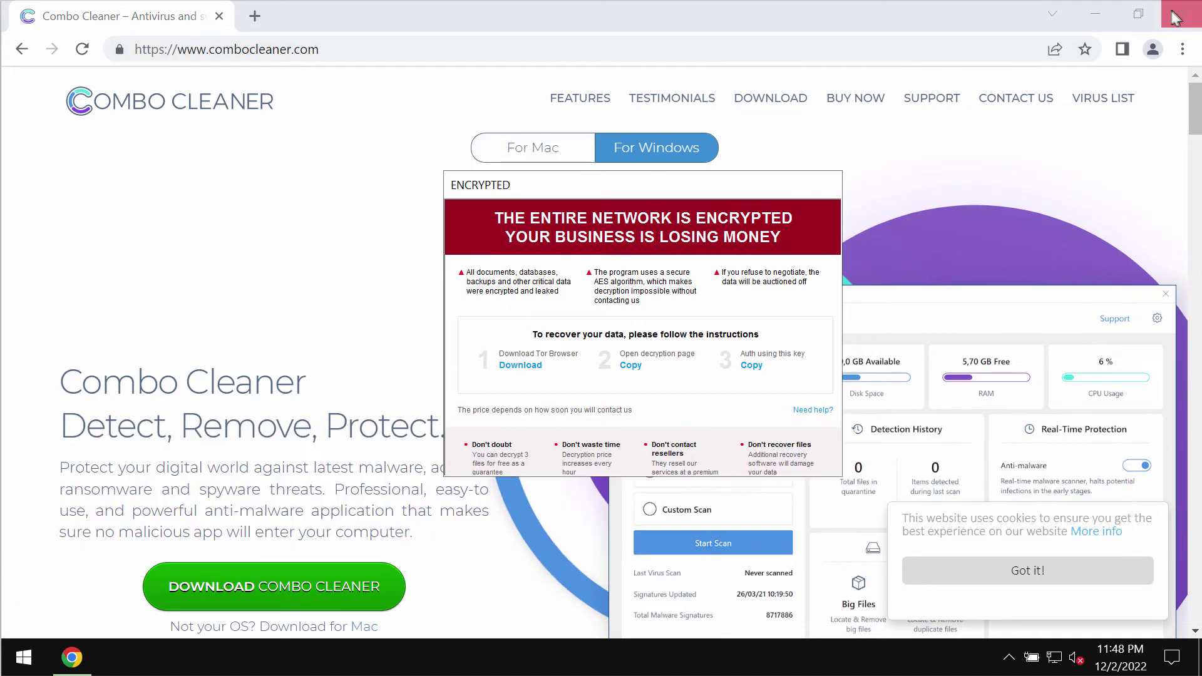
click(1096, 14)
drag(778, 188, 977, 88)
click(1009, 657)
click(1028, 620)
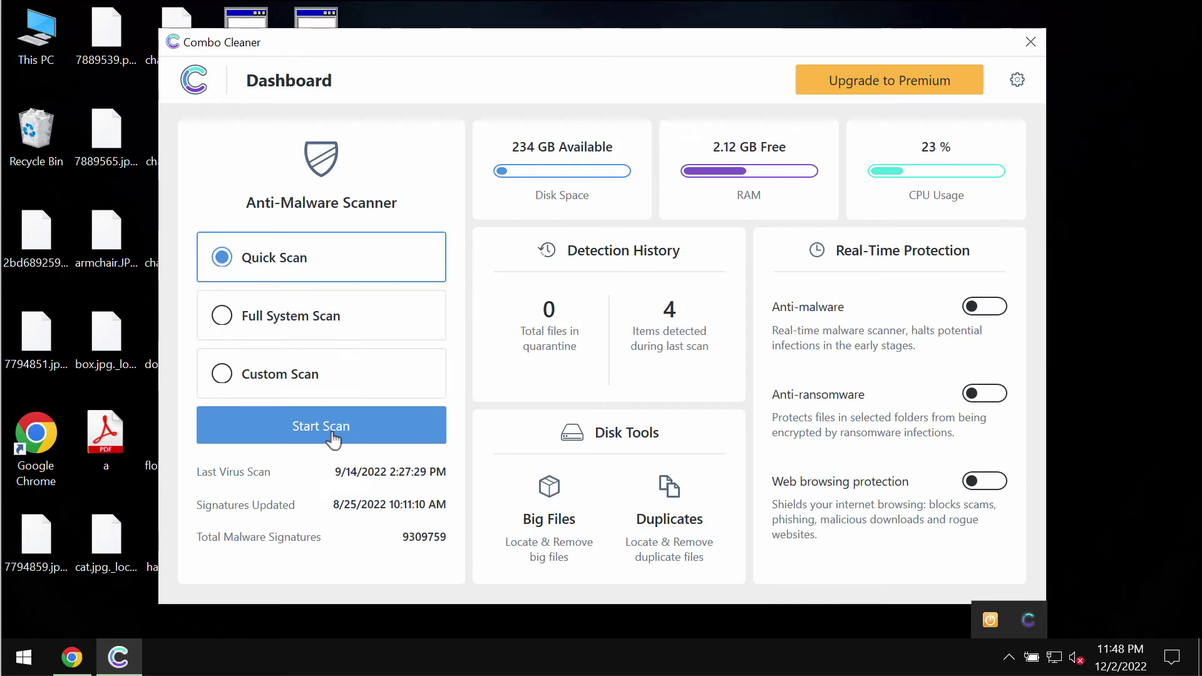
Start a Quick Scan and go back to the dashboard while it runs.
click(321, 428)
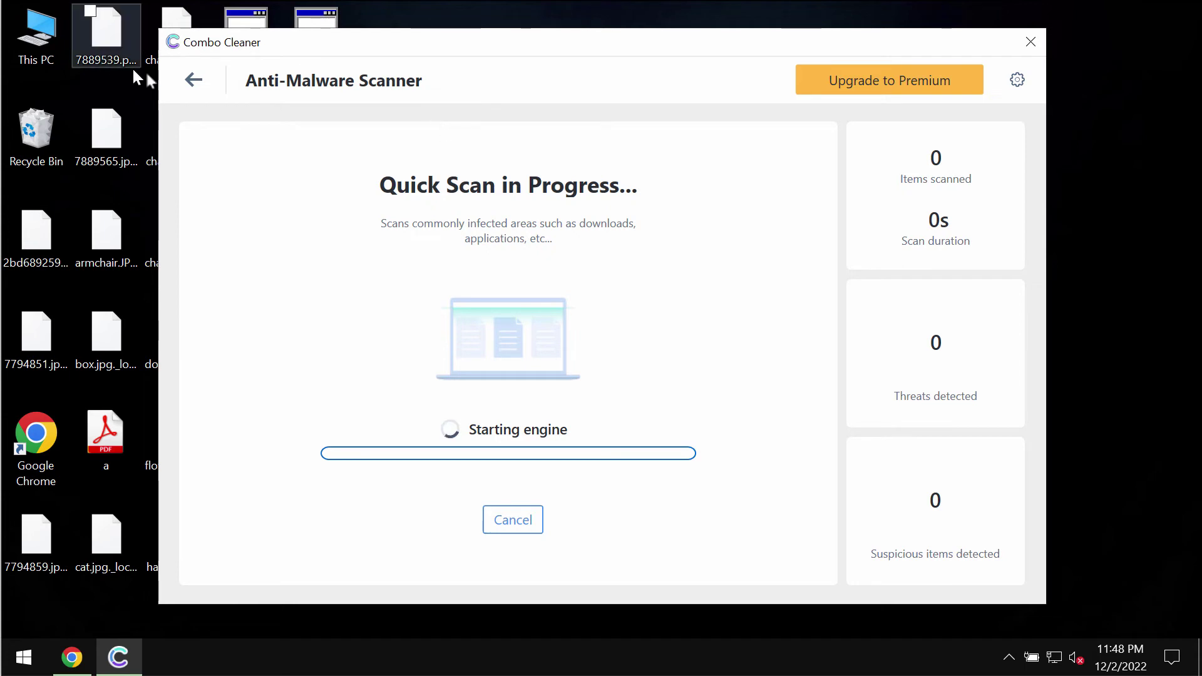
click(192, 81)
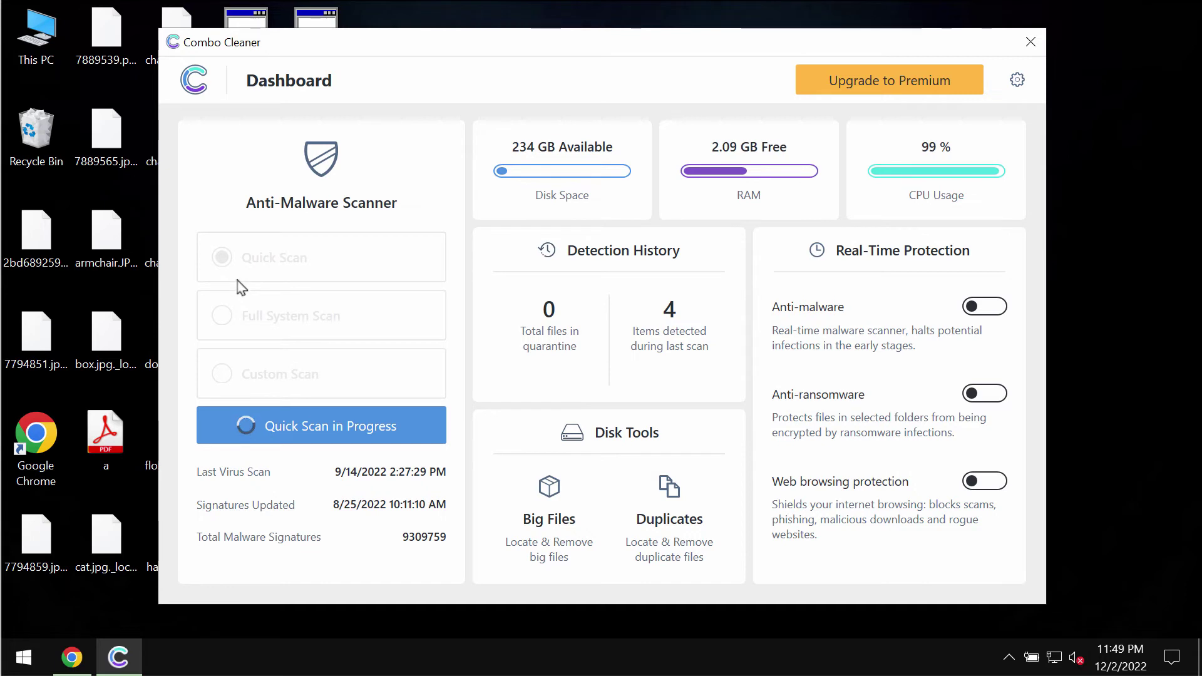
Check the Anti-Ransomware settings page, then go back to the dashboard.
click(1017, 83)
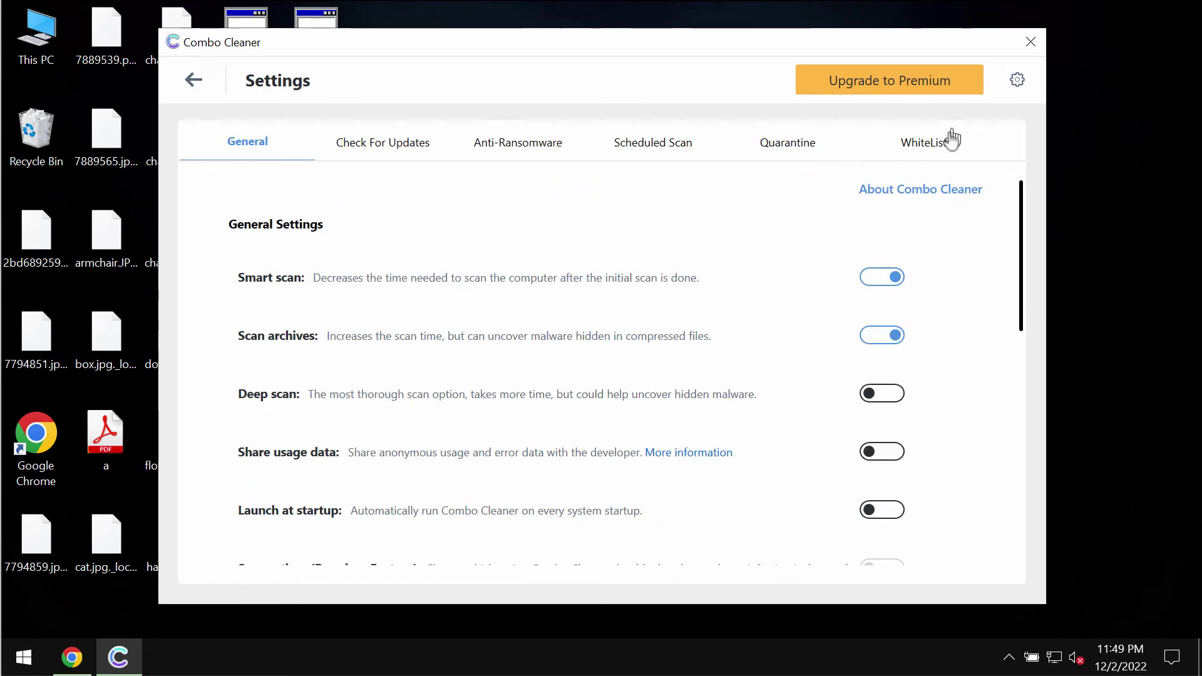
click(524, 145)
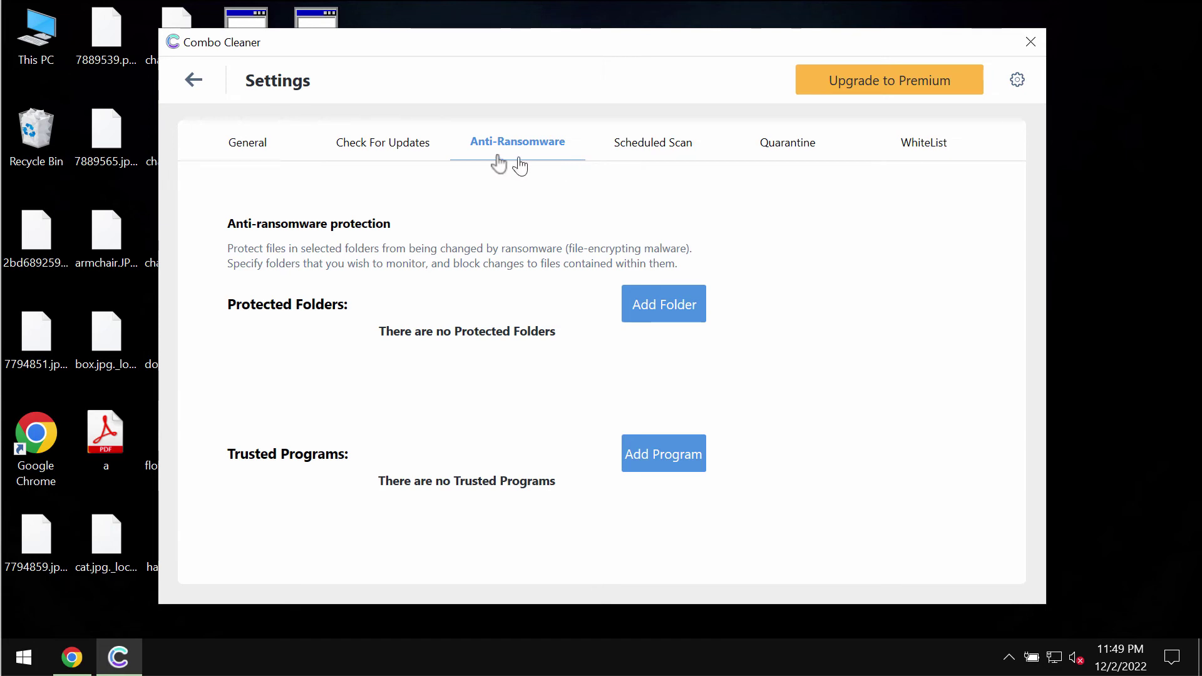
click(189, 84)
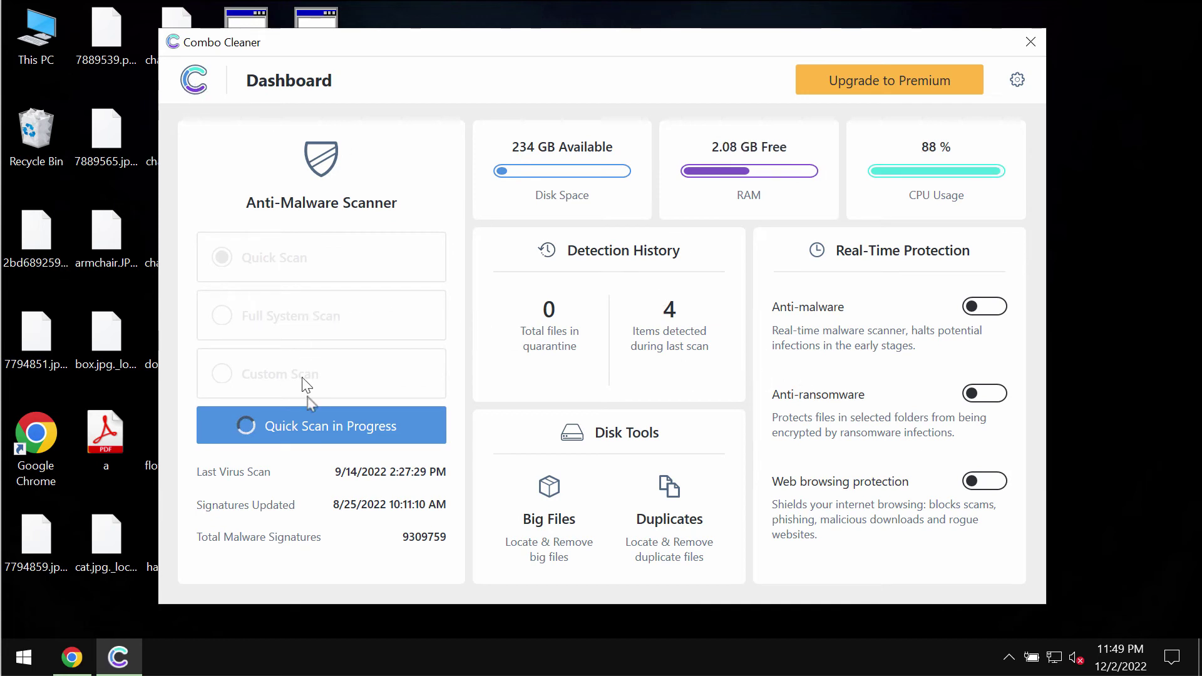
Cancel the Quick Scan to see 1 threat and 1 suspicious item after 3.35K items.
click(322, 432)
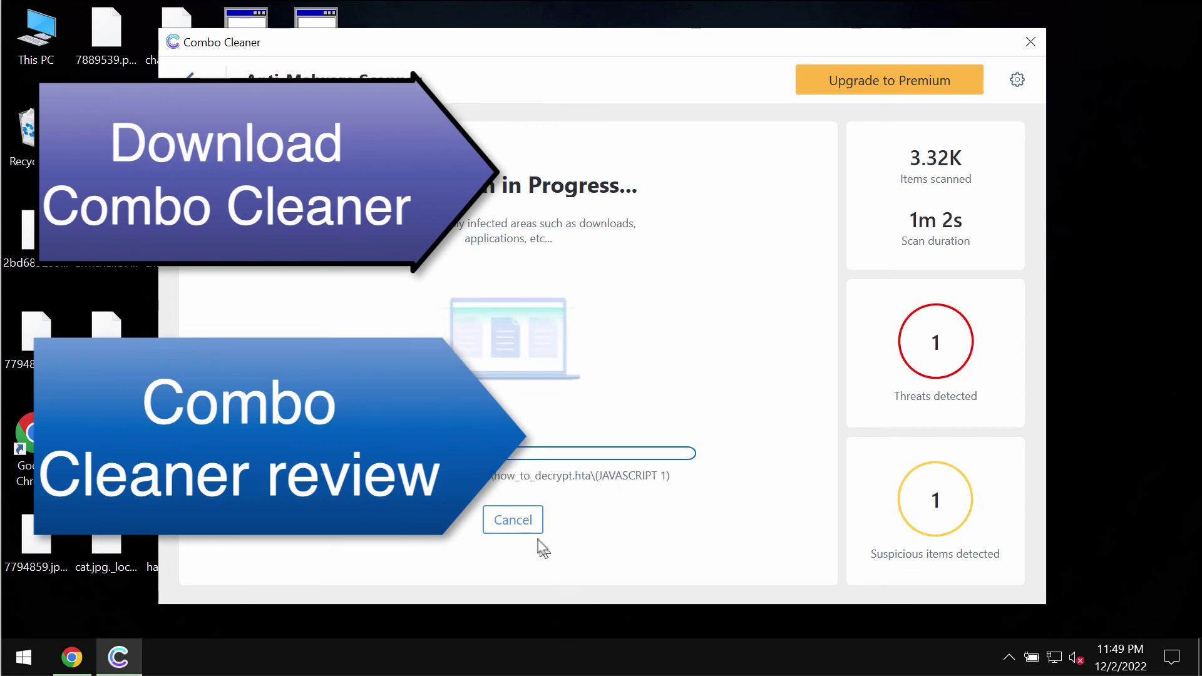
click(514, 521)
click(568, 442)
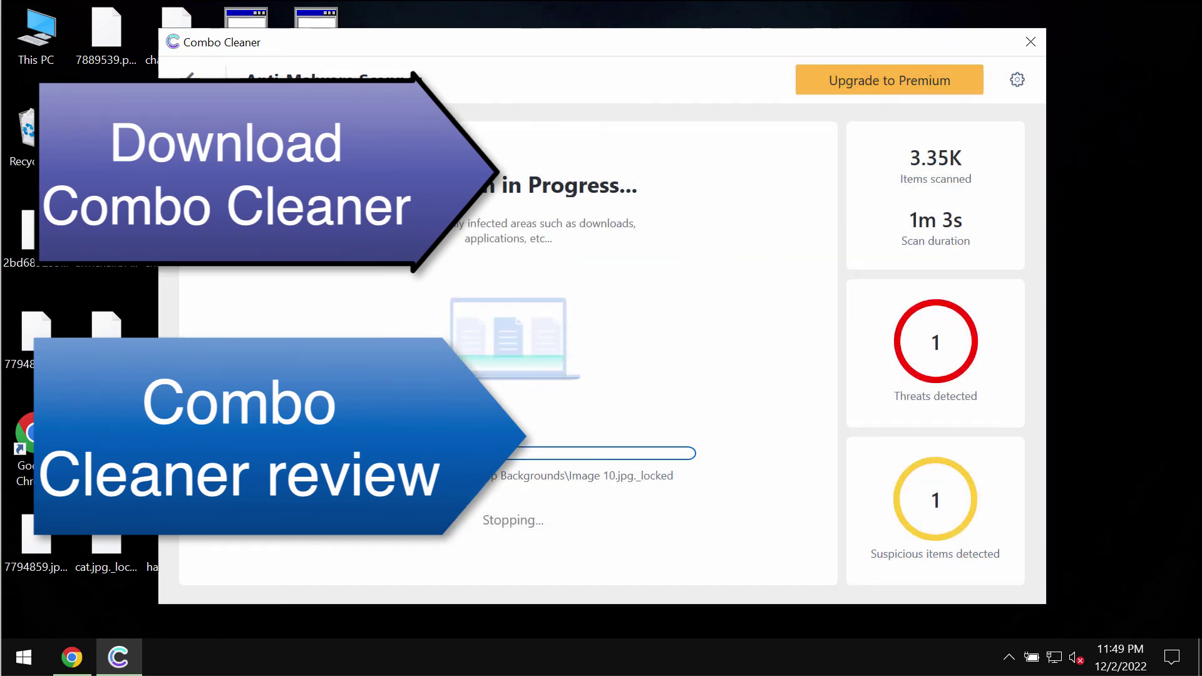